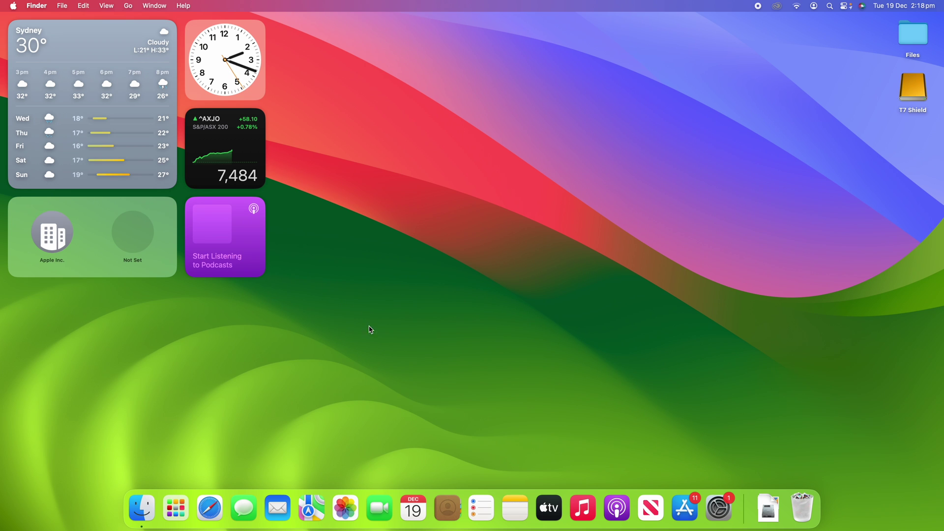
Open Notes and place the caret after 'killall Dock' in the defaults write note.
click(519, 505)
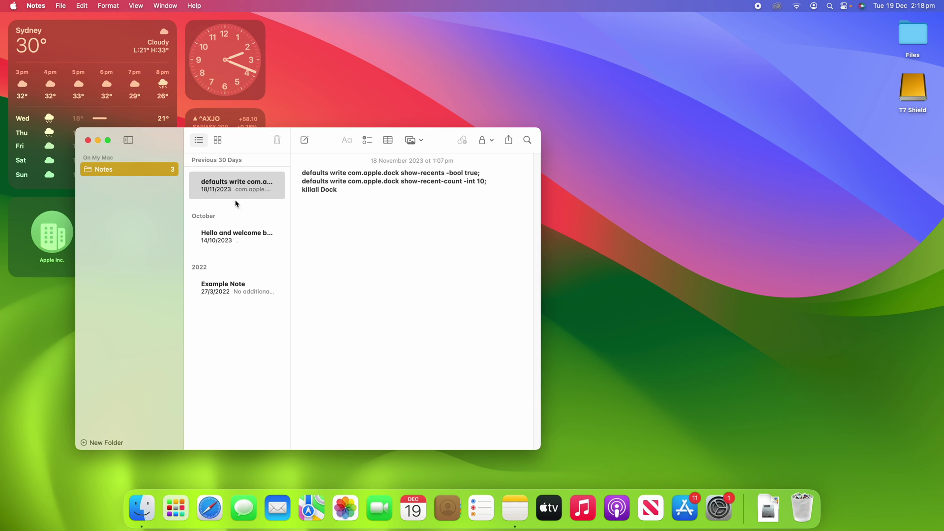
click(402, 198)
key(super+a)
click(330, 197)
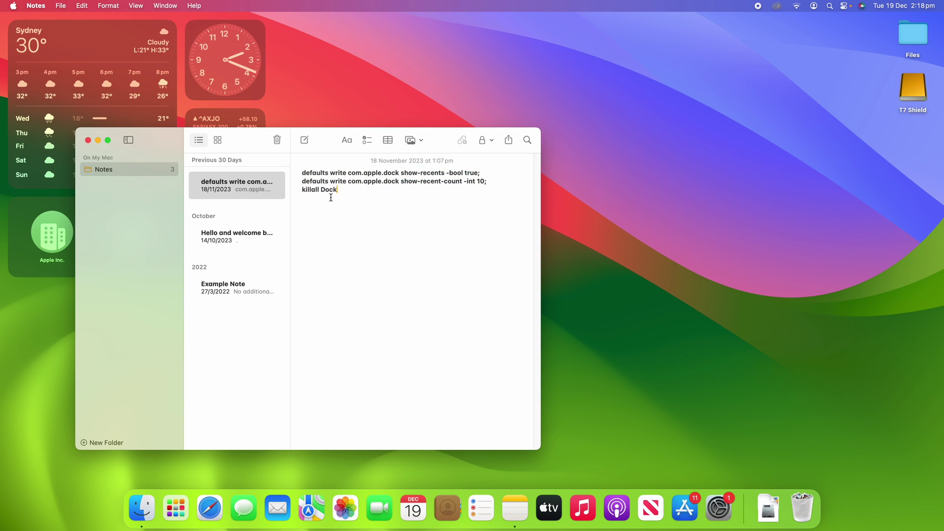
Pop the Dock commands note into its own window and enable Window > Keep on Top for it.
double_click(275, 189)
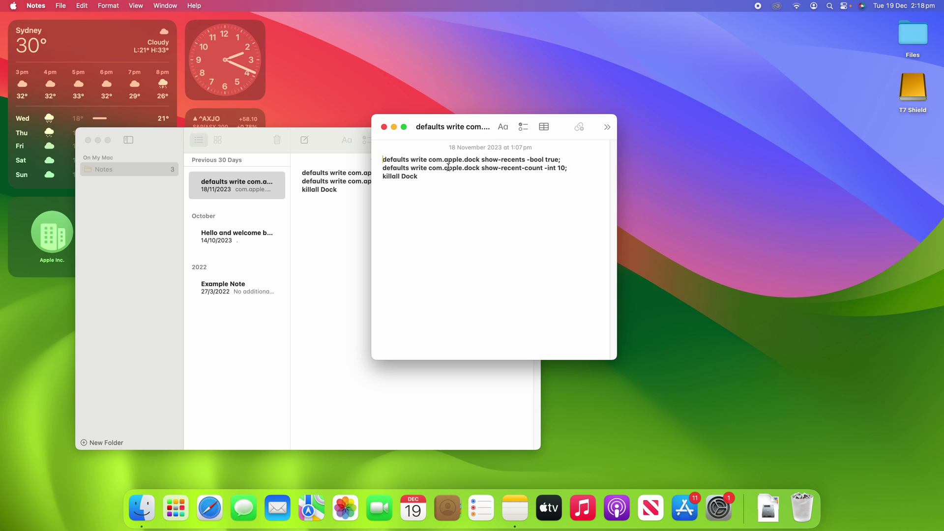
click(168, 5)
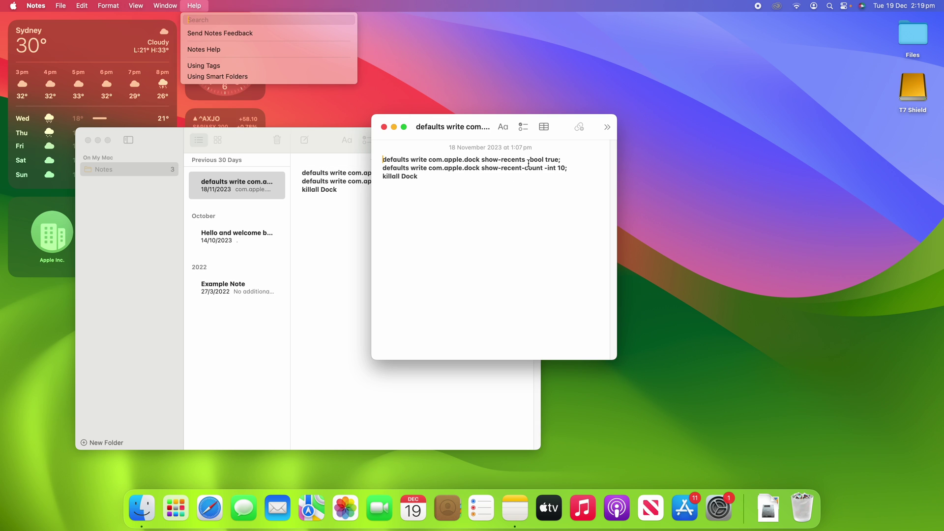
click(165, 6)
click(165, 6)
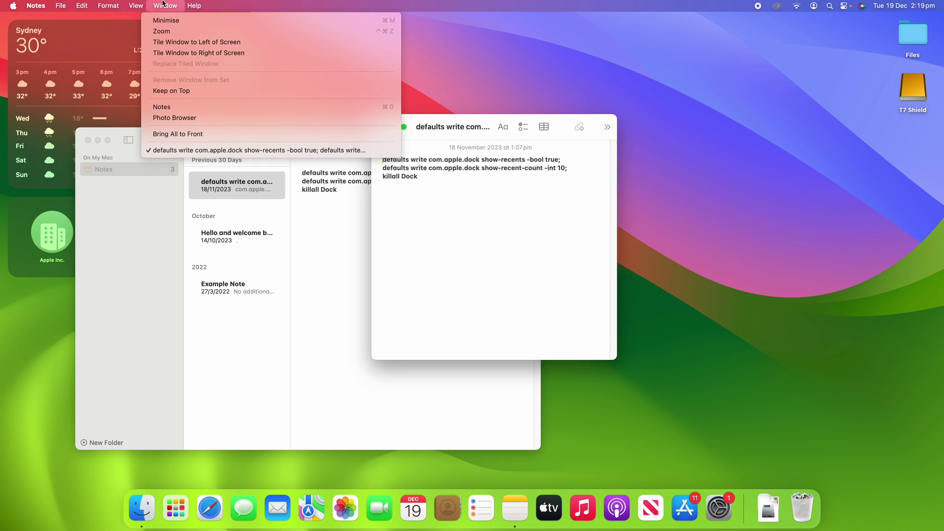
click(168, 90)
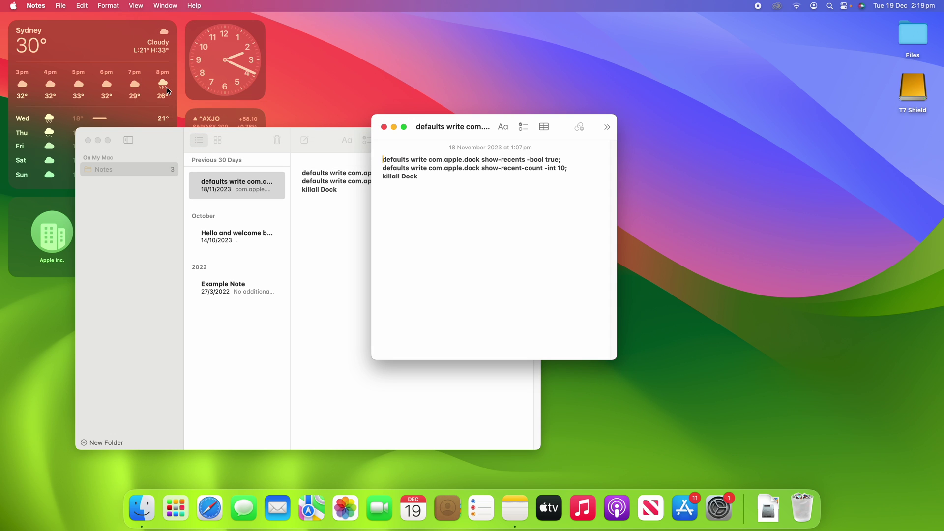
click(325, 149)
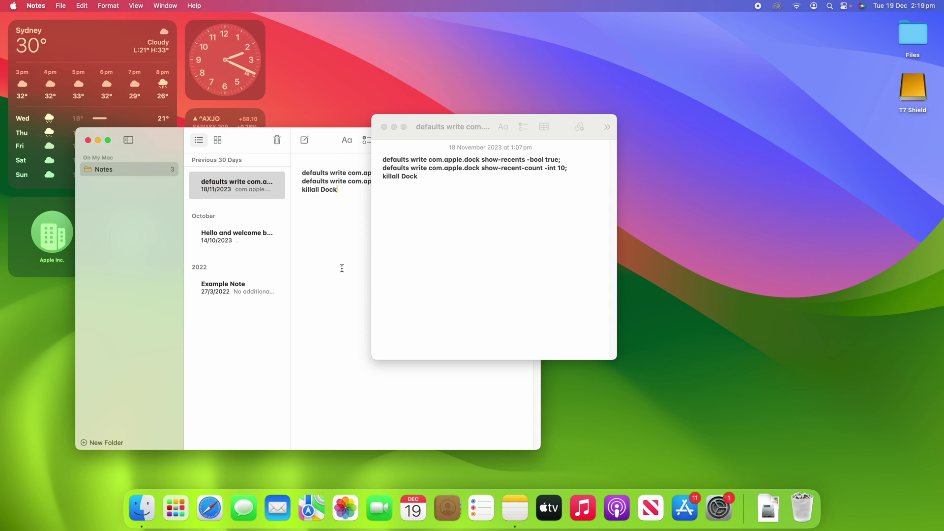
click(453, 186)
Launch Safari, open apple.com from the favourites and scroll the homepage.
click(323, 149)
click(223, 499)
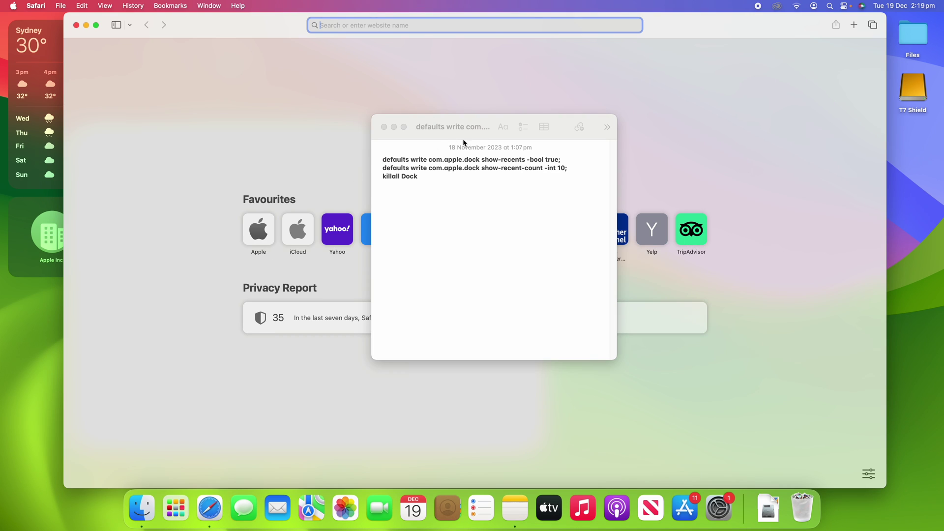
click(258, 229)
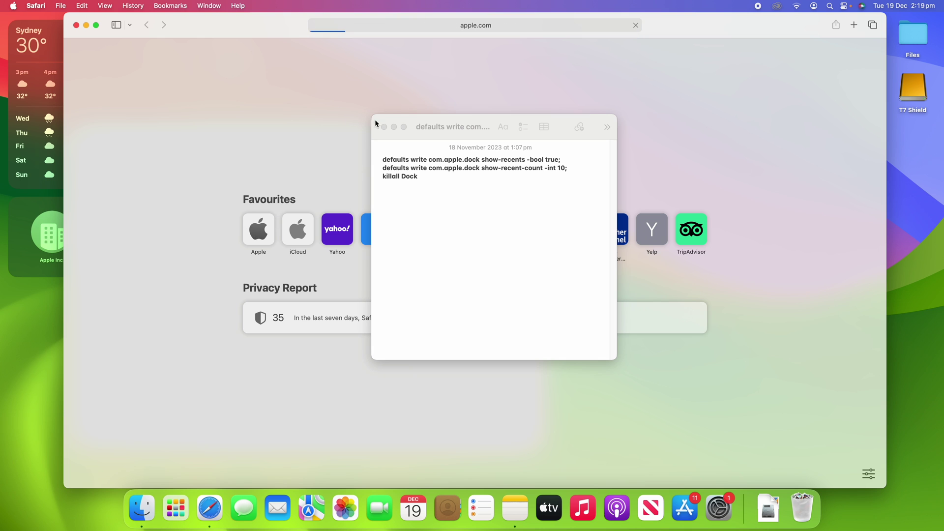
scroll(297, 259, down, 8)
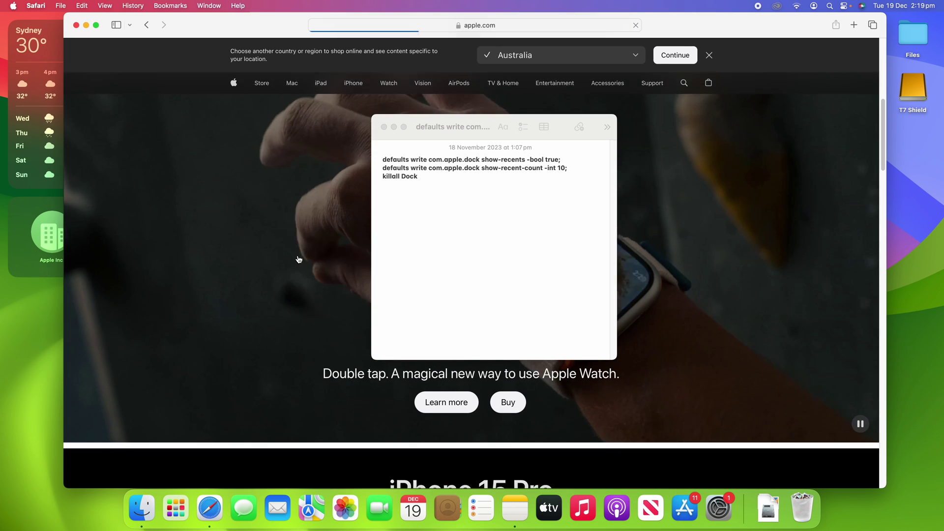
scroll(299, 259, down, 10)
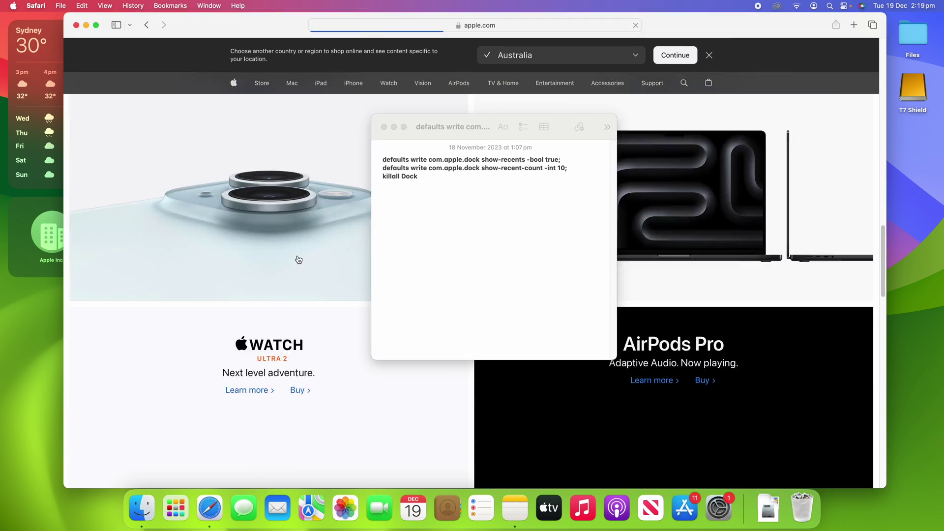
scroll(298, 259, down, 10)
scroll(299, 259, up, 8)
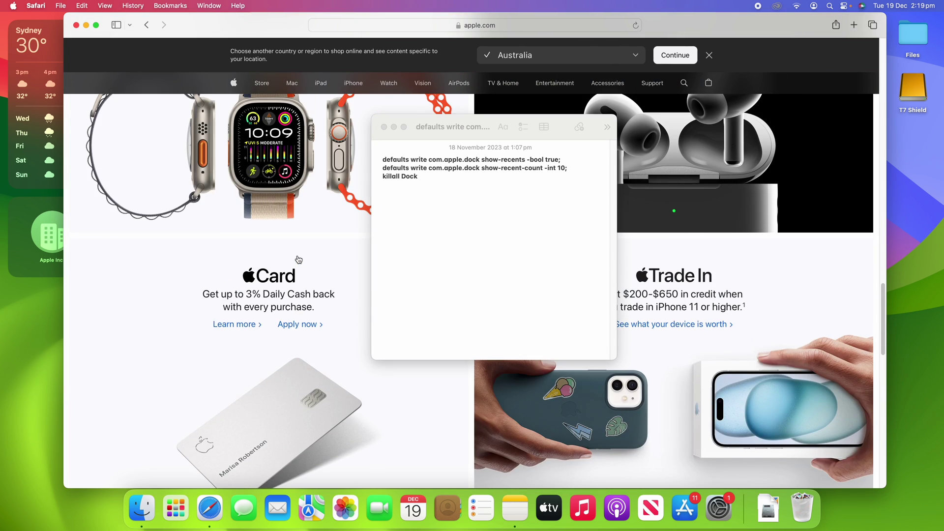
scroll(298, 259, up, 3)
drag(442, 138, 465, 139)
scroll(789, 195, down, 15)
click(796, 190)
scroll(797, 190, up, 20)
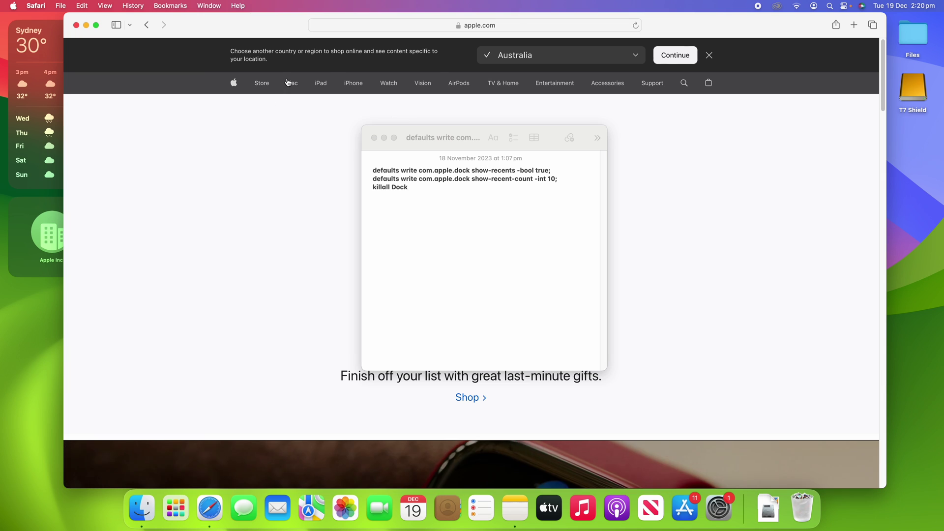
click(292, 82)
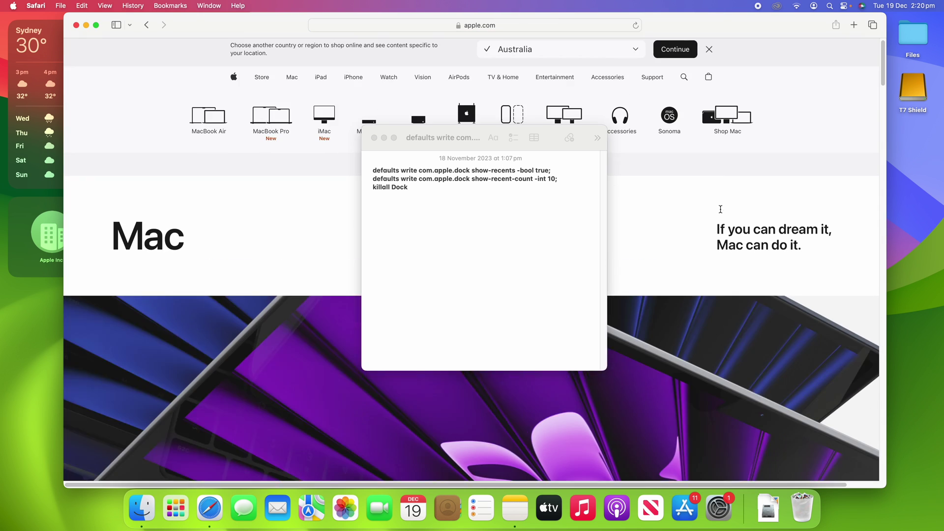
scroll(721, 212, down, 5)
scroll(722, 213, down, 10)
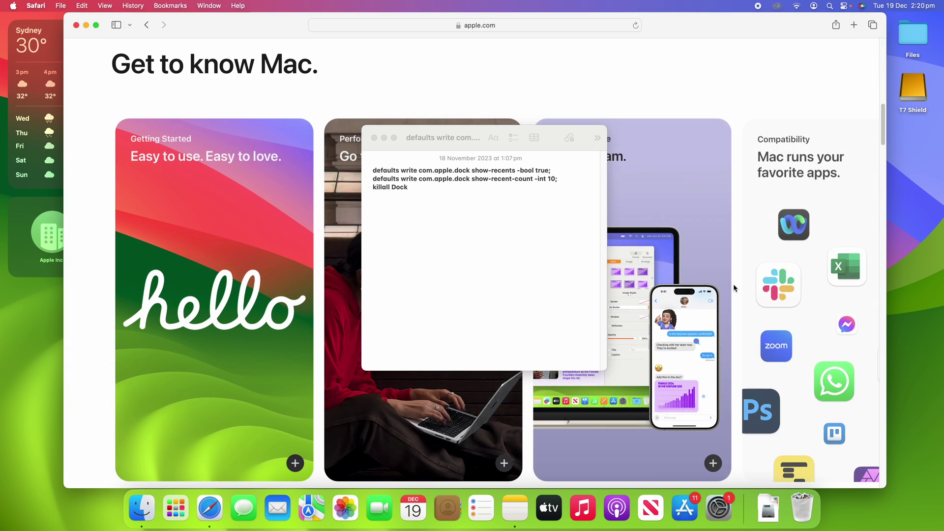
scroll(739, 288, down, 5)
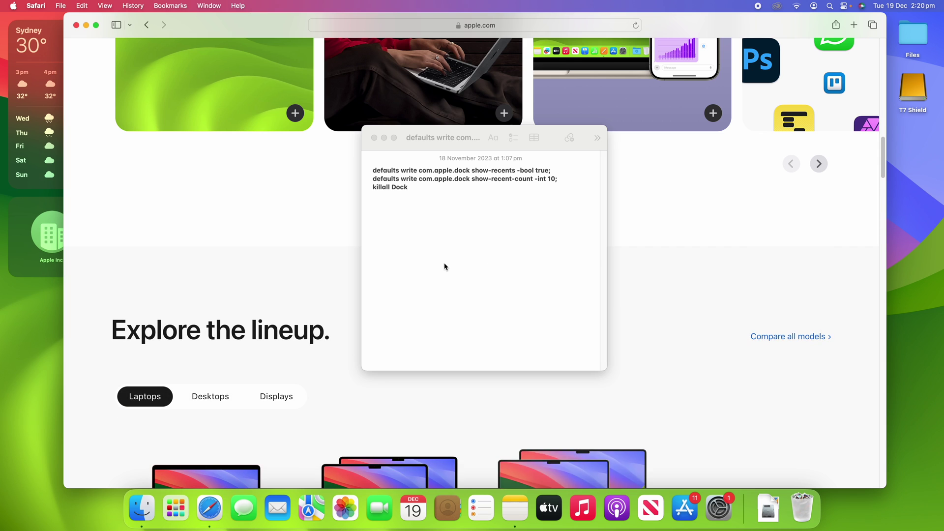
scroll(644, 287, down, 5)
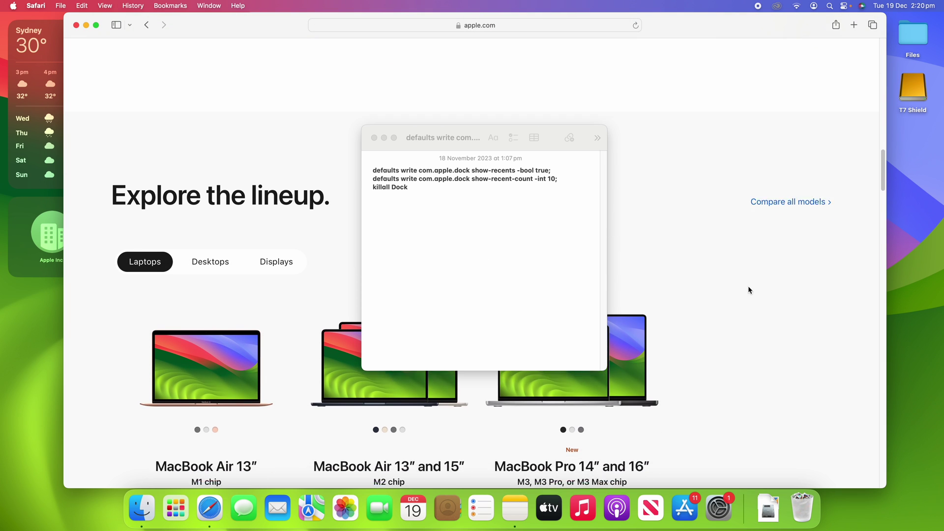
Add a 'This is a test' line below the killall Dock command in the floating note.
click(546, 254)
key(Return)
key(Return)
text(This is a te)
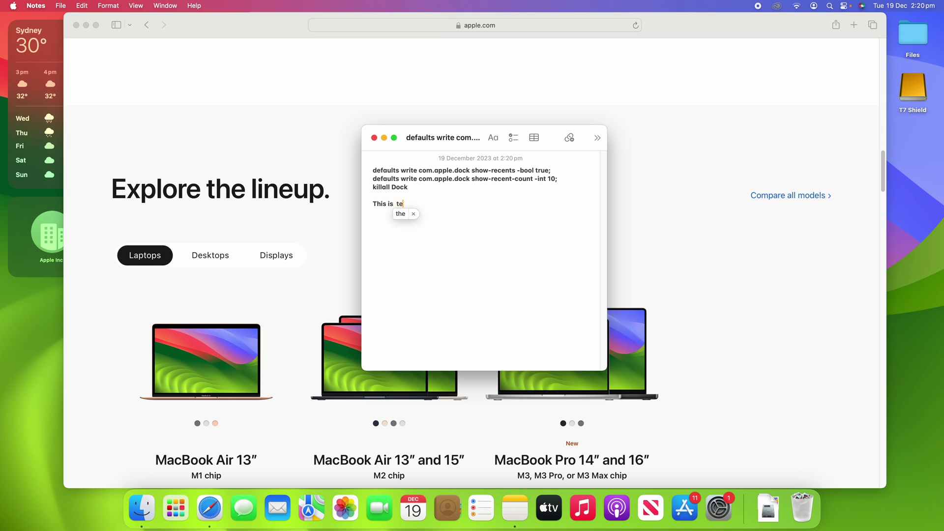
key(BackSpace)
text(a test...)
Select and delete the test line so only the three Dock commands remain.
drag(479, 221, 334, 204)
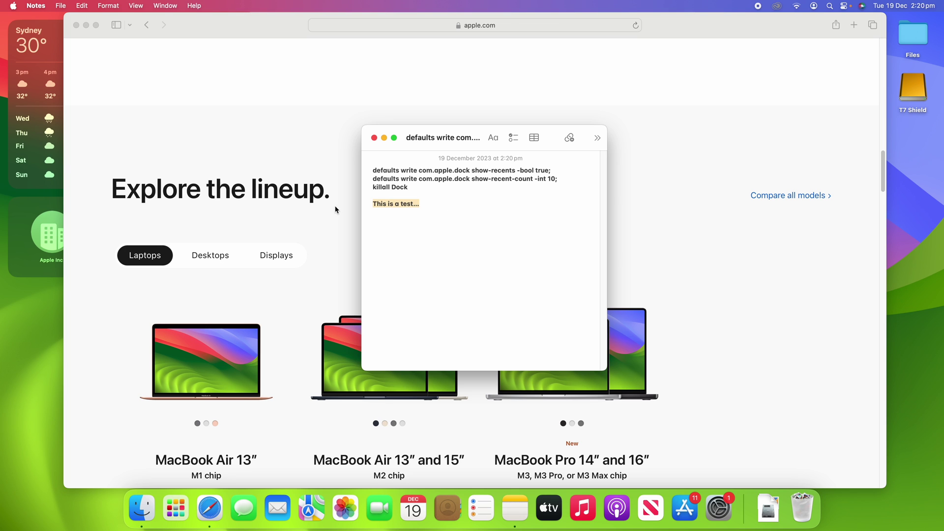
key(BackSpace)
key(BackSpace)
key(BackSpace)
scroll(678, 234, down, 15)
Open a new Safari tab, open Finder and System Settings, and move the note to the lower right.
scroll(702, 229, up, 20)
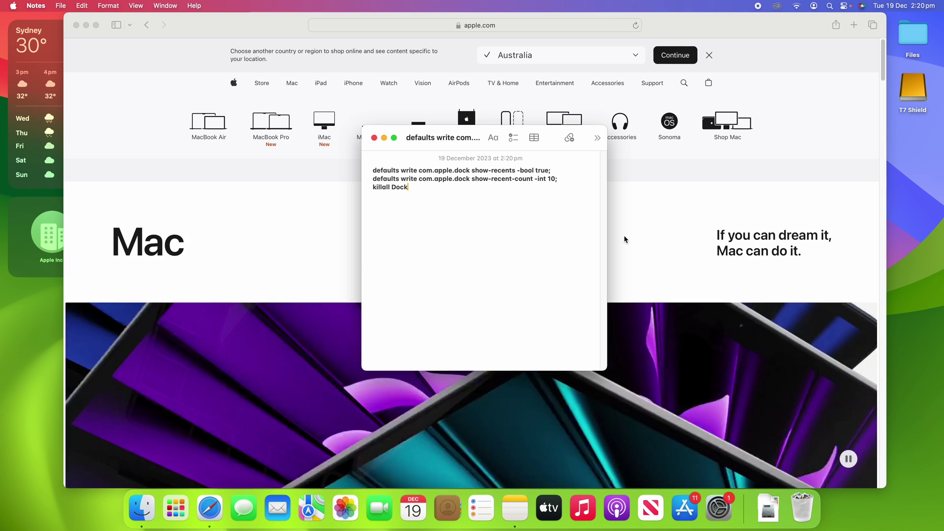
click(836, 59)
key(super+t)
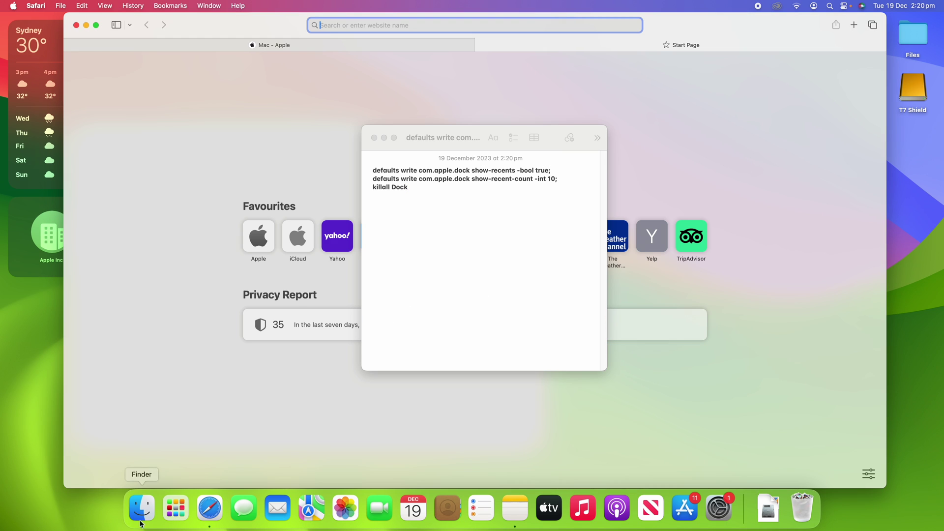
click(139, 528)
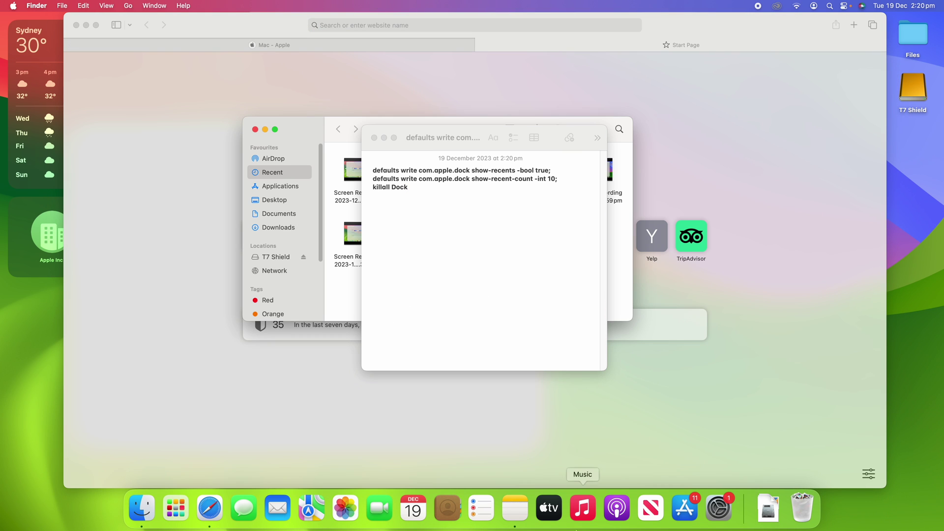
click(732, 509)
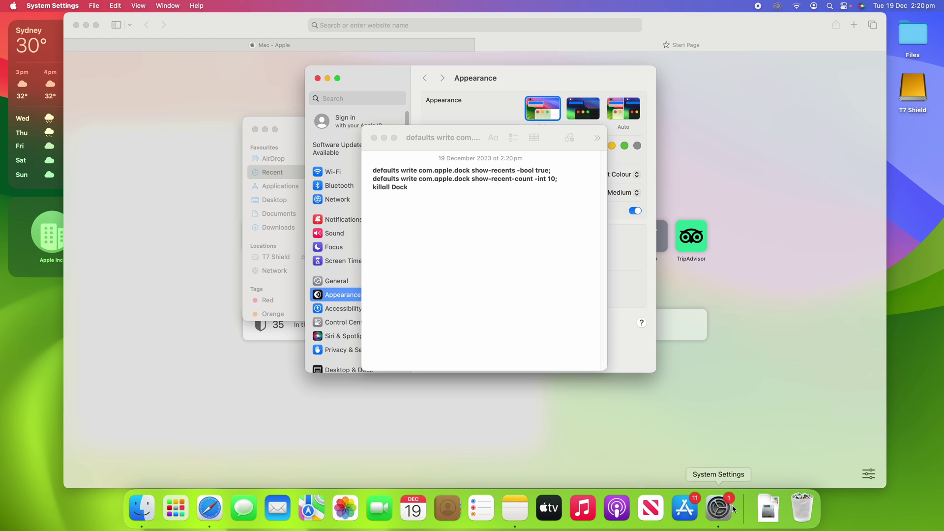
click(447, 145)
drag(448, 146, 783, 256)
Open the Google homepage from Safari's favourites and move the note back over the page centre.
click(739, 166)
click(709, 190)
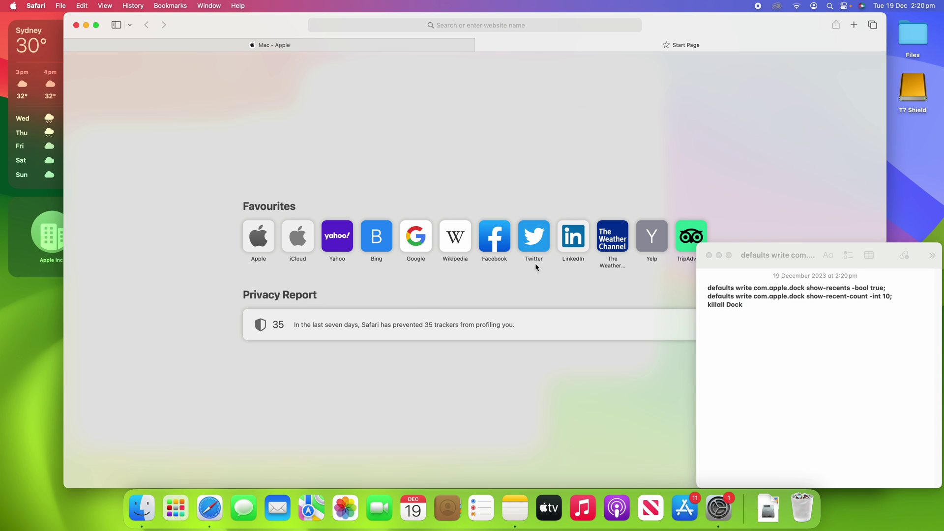
click(412, 255)
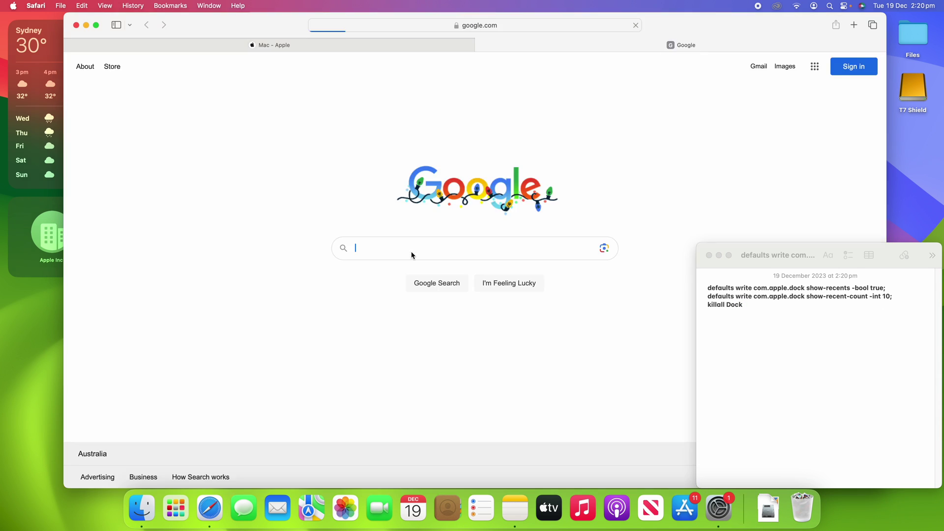
drag(794, 255, 437, 120)
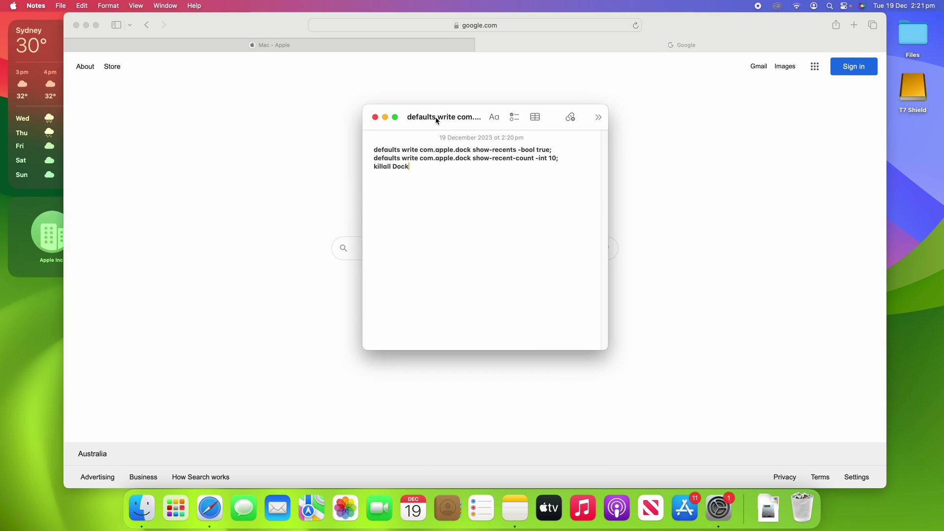
Close the Google tab, the Safari window, System Settings and the Finder window.
click(510, 40)
key(super+w)
key(super+w)
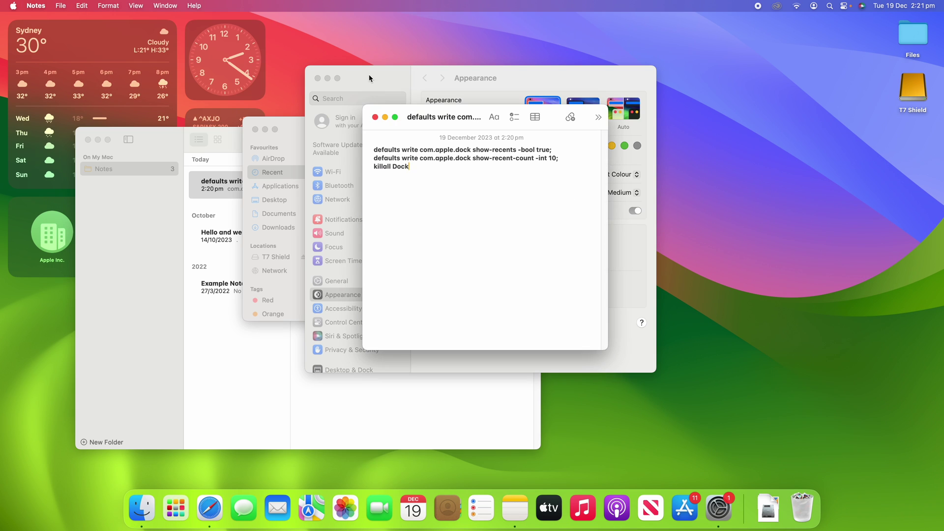
click(369, 75)
key(super+w)
click(313, 139)
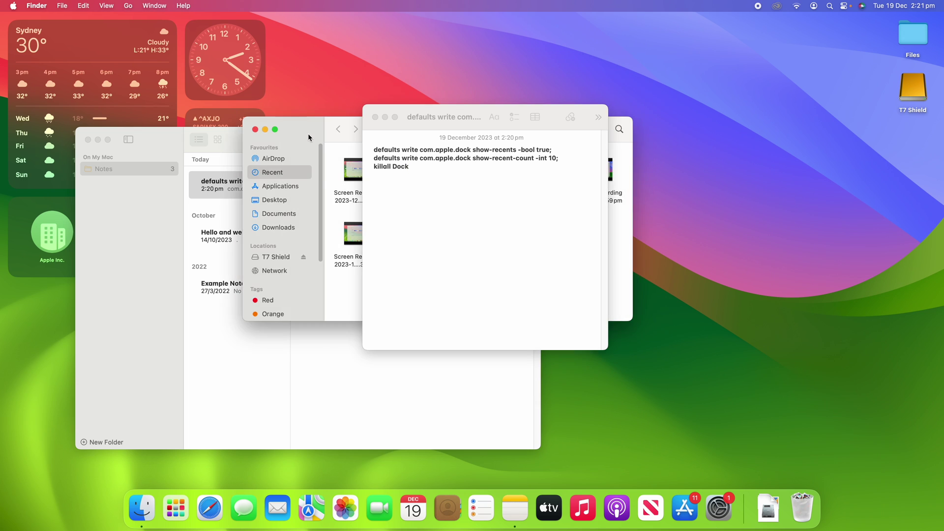
key(super+w)
click(433, 179)
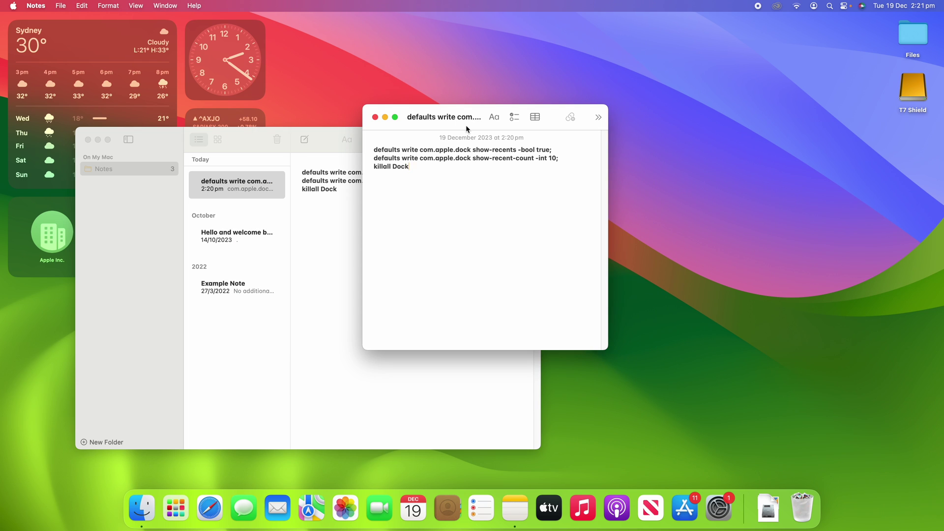
Turn off Window > Keep on Top for the note, then launch and quit Safari to test it.
click(161, 4)
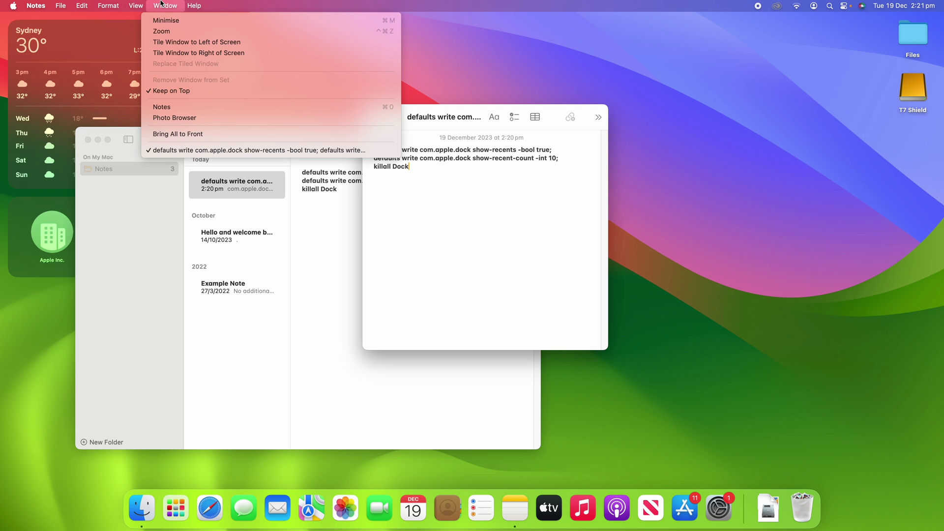
click(179, 93)
click(172, 5)
click(172, 5)
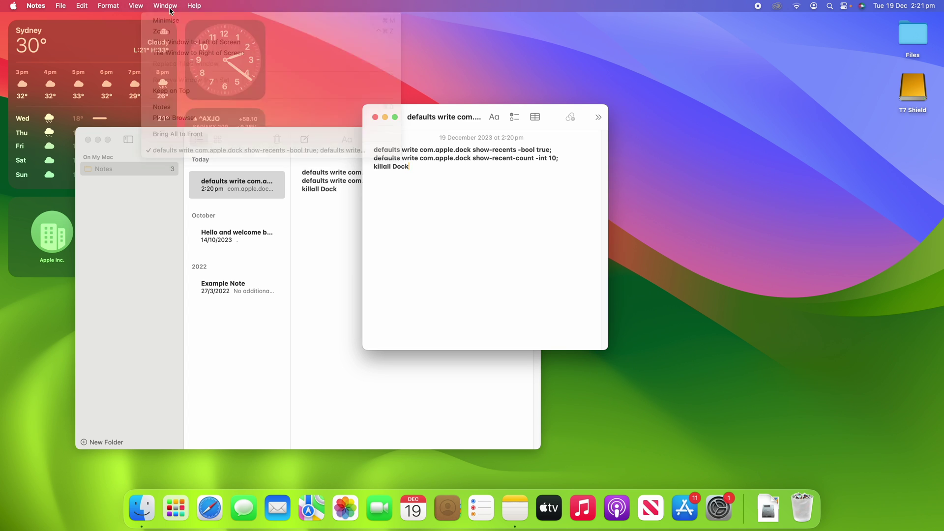
click(206, 517)
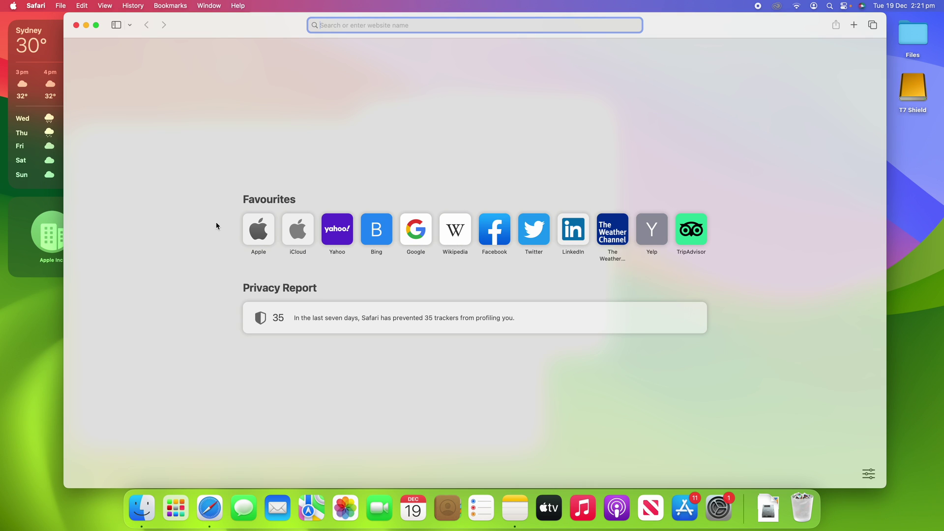
key(super+q)
click(551, 234)
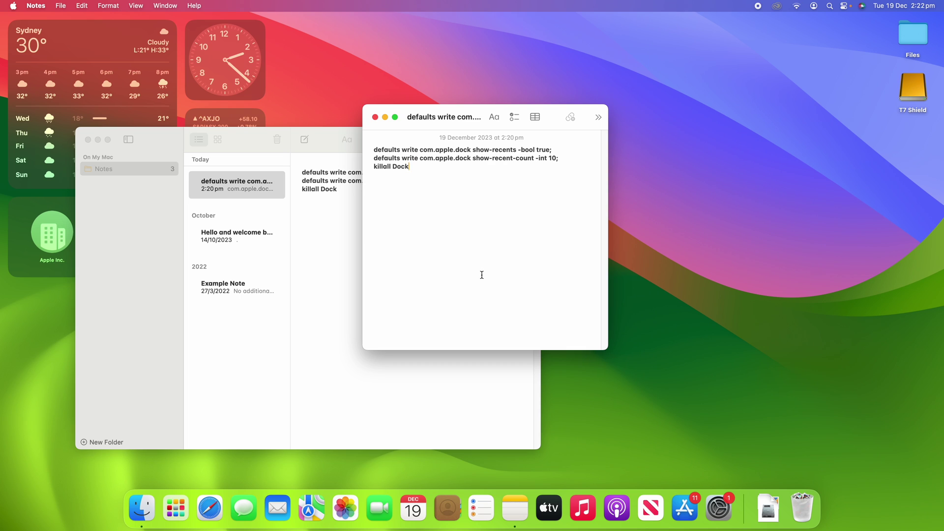
Close the separate Dock commands note window with Cmd+W and quit Notes with Cmd+Q.
key(super+w)
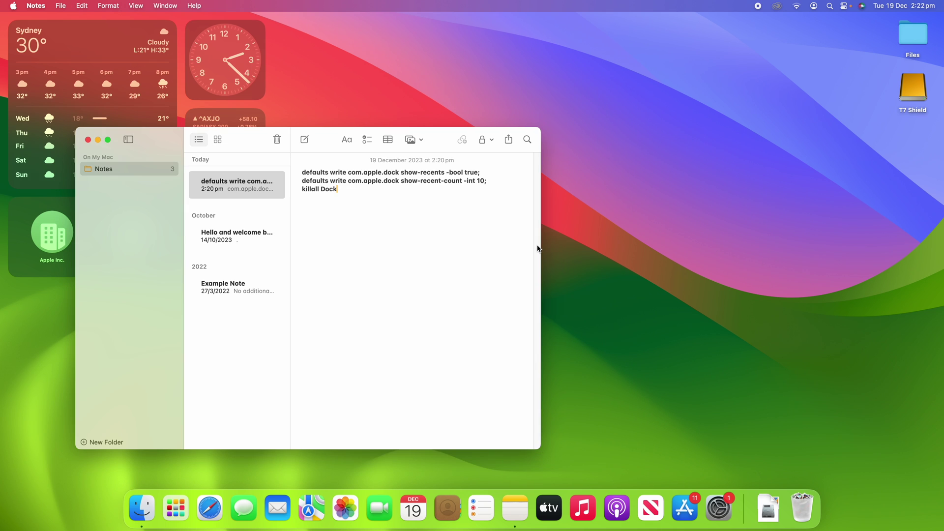
key(super+q)
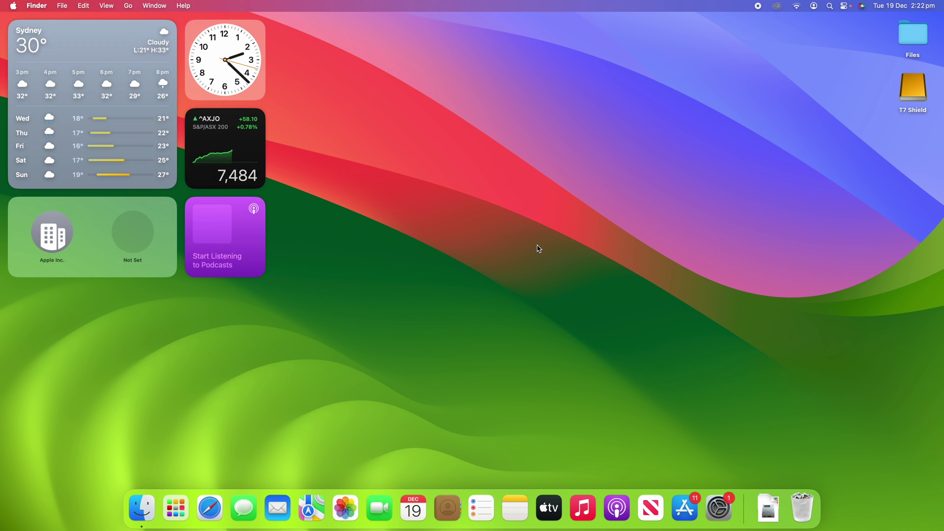